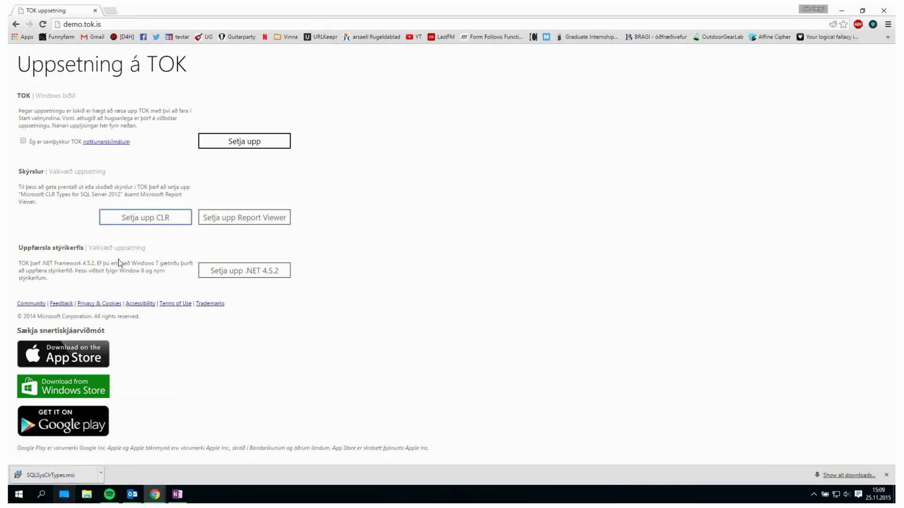
Install Microsoft System CLR Types for SQL Server 2014 from the downloaded SQLSysClrTypes.msi, accepting the license terms.
click(58, 482)
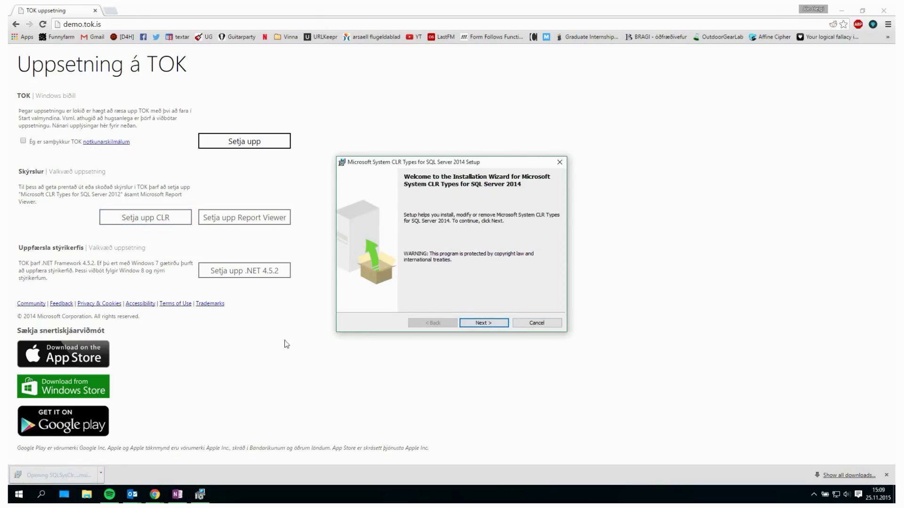
click(481, 323)
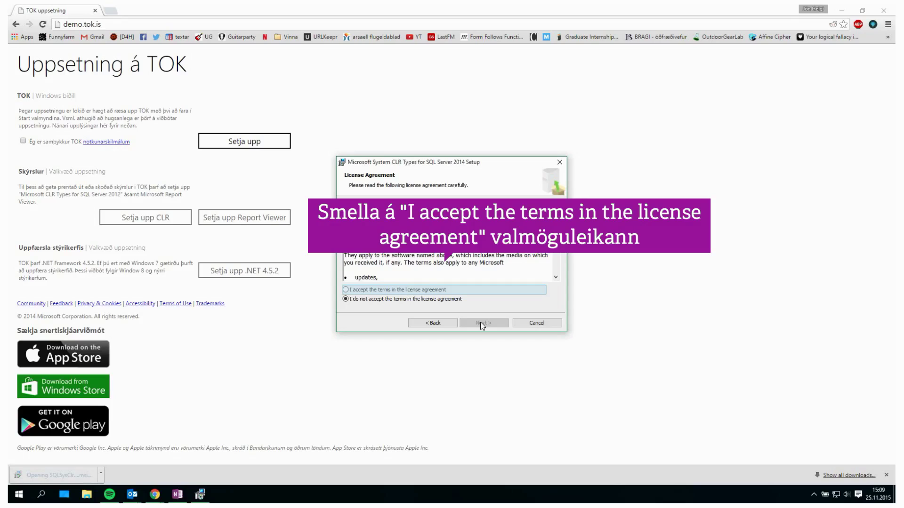
click(432, 289)
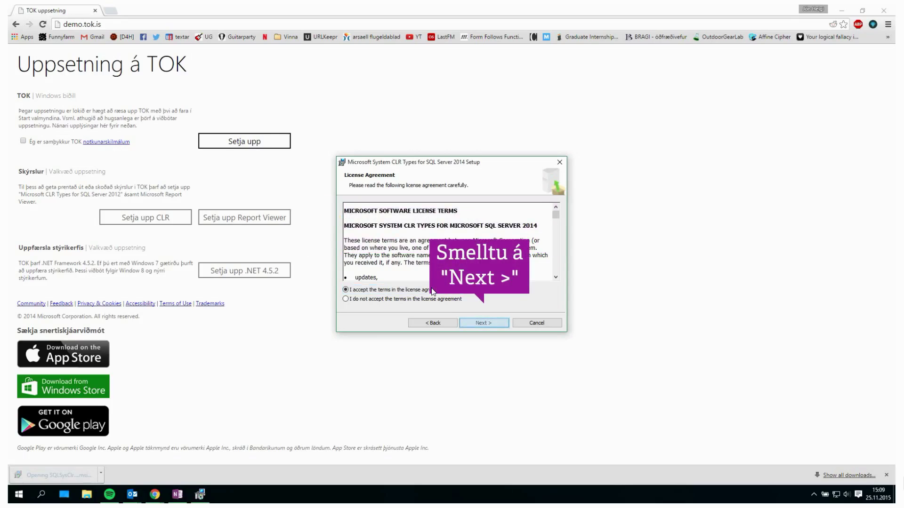
click(478, 322)
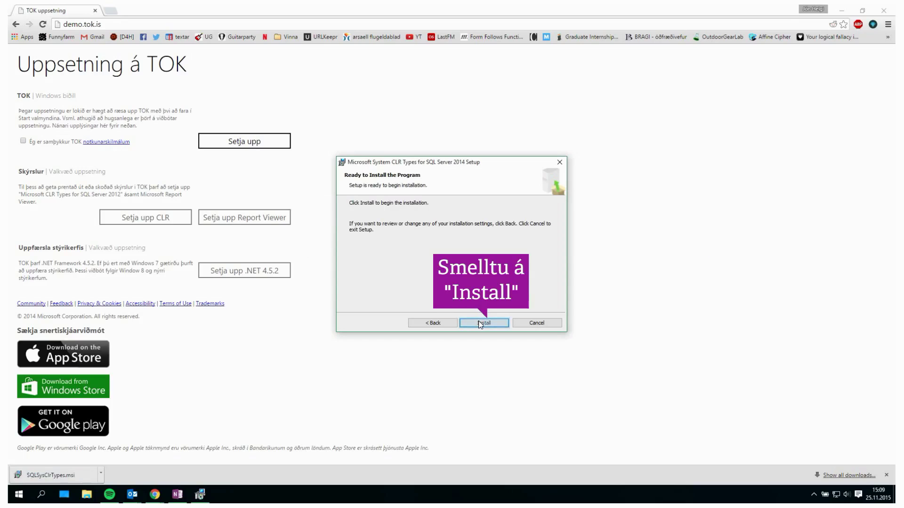
click(484, 323)
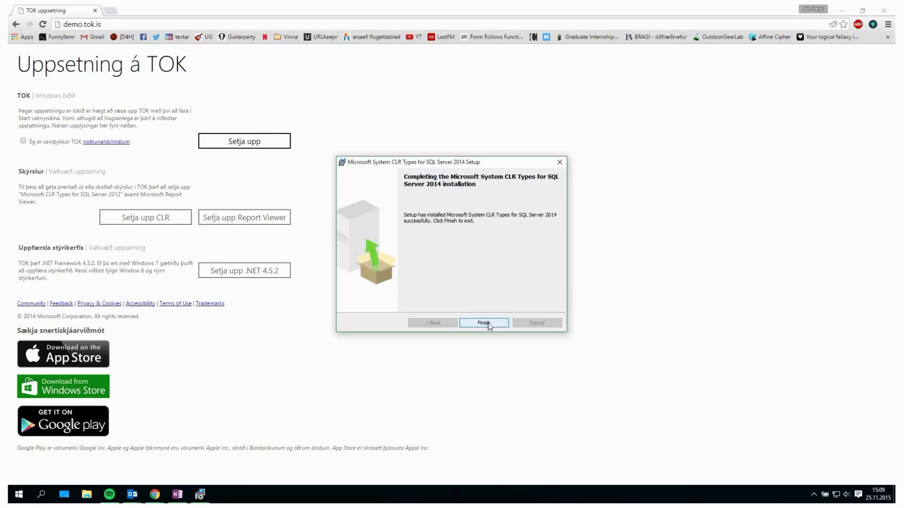
click(489, 325)
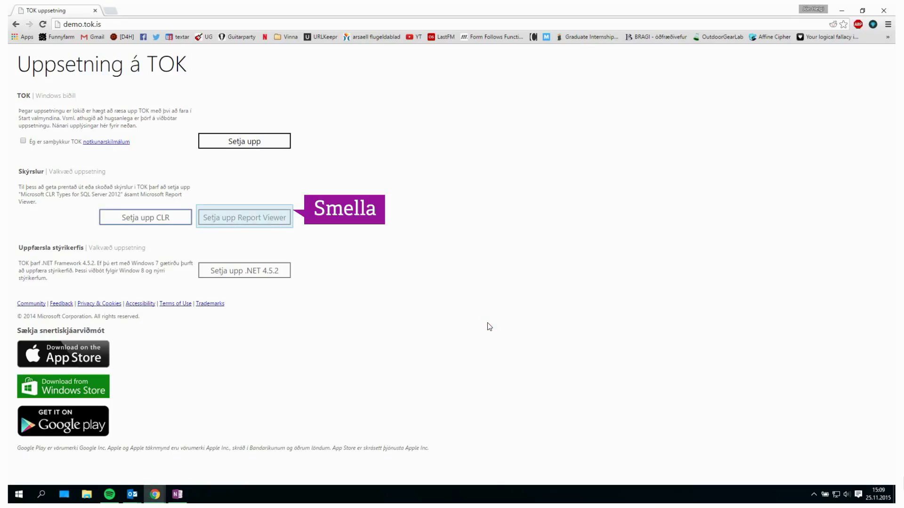
Download ReportViewer.msi from the TOK setup page and install Microsoft Report Viewer 2014 Runtime, accepting the license terms.
click(276, 219)
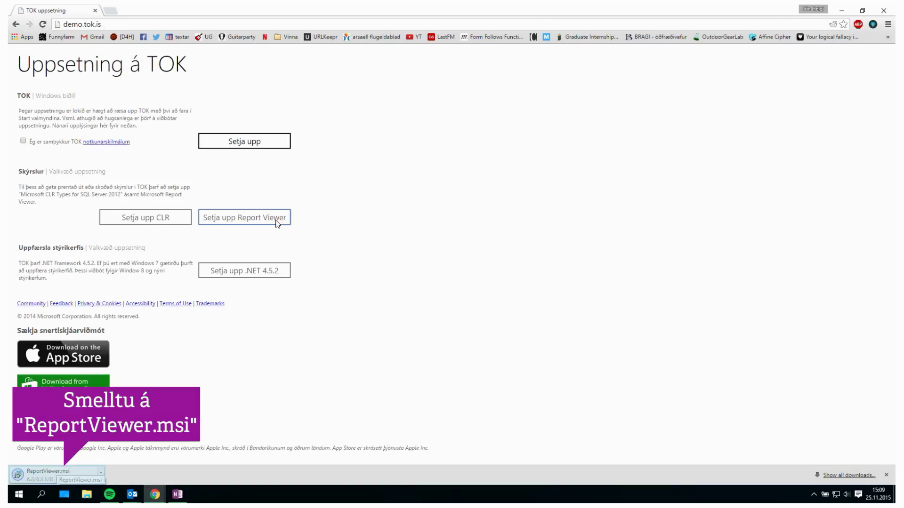
click(57, 476)
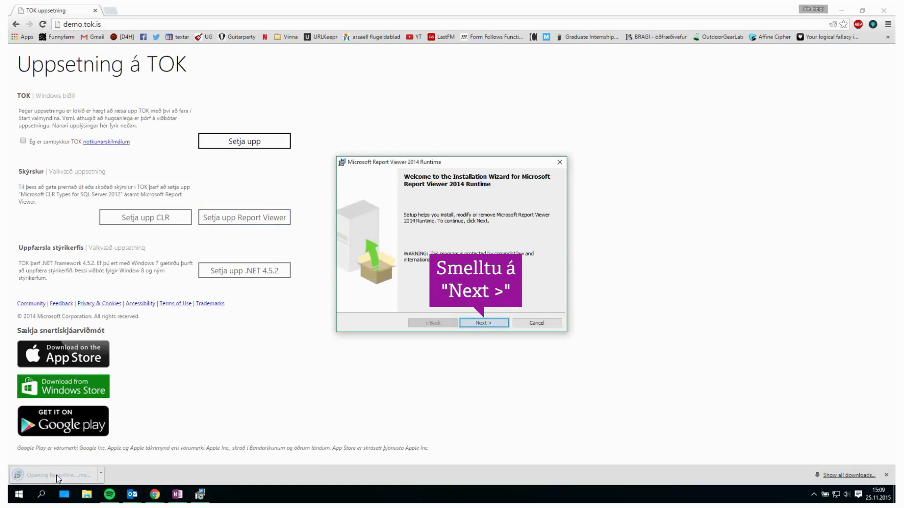
click(495, 324)
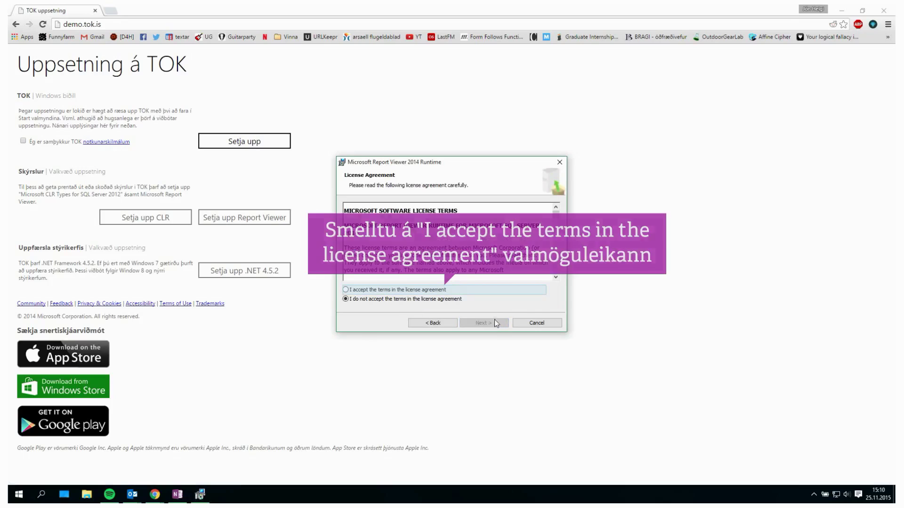
click(370, 289)
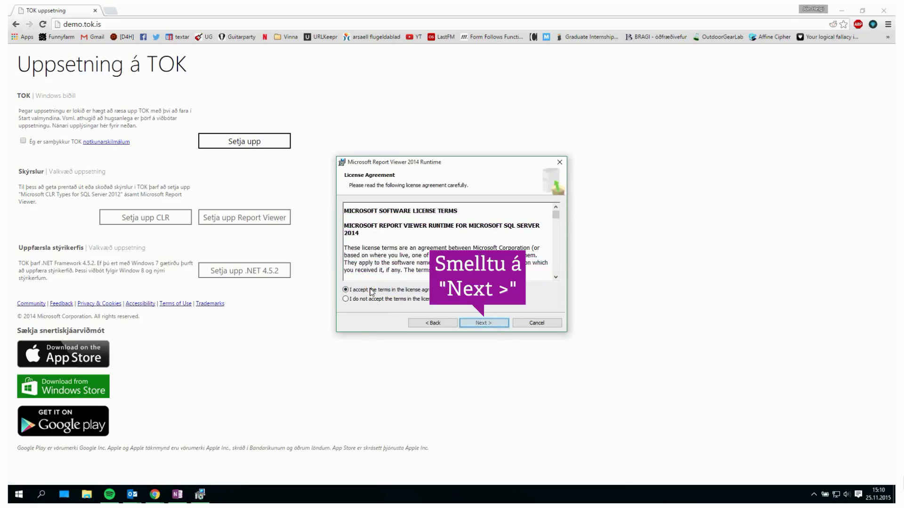
click(492, 322)
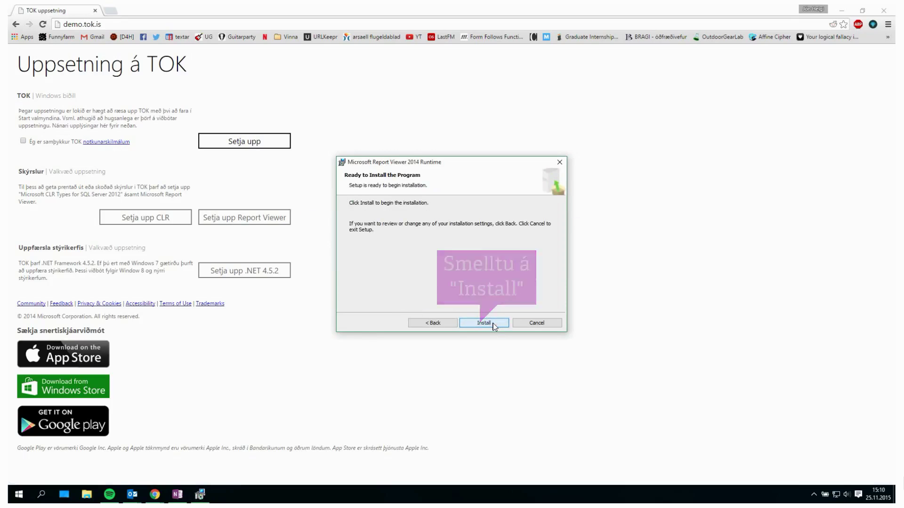
click(492, 324)
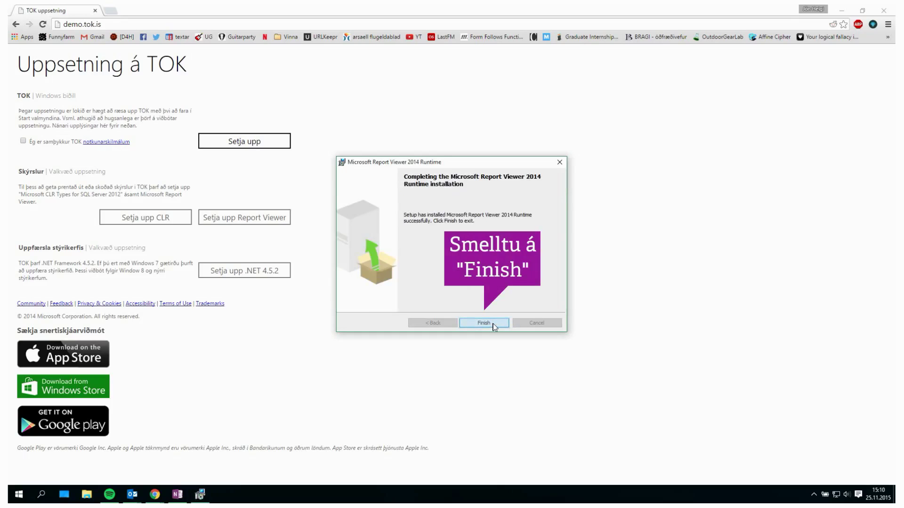
click(498, 325)
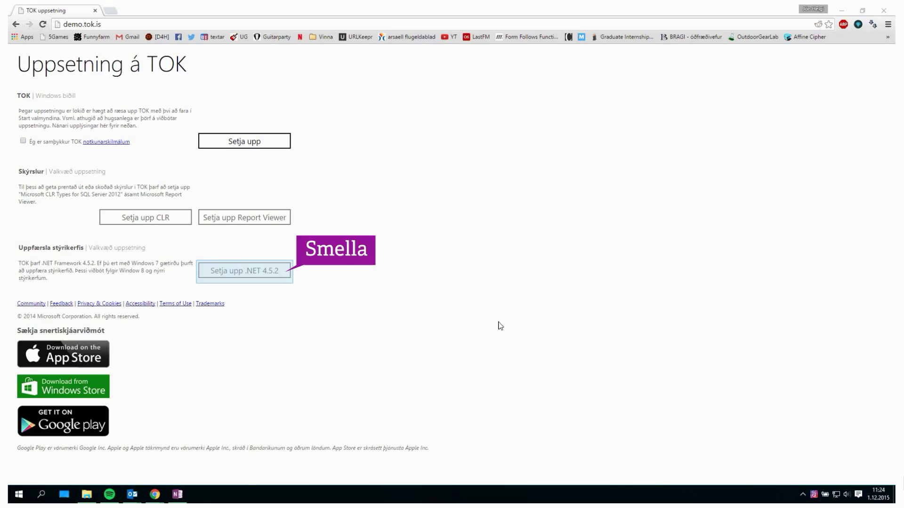
Download the Microsoft .NET Framework 4.5.2 offline installer through the TOK setup page's link to the Microsoft Download Center.
click(244, 272)
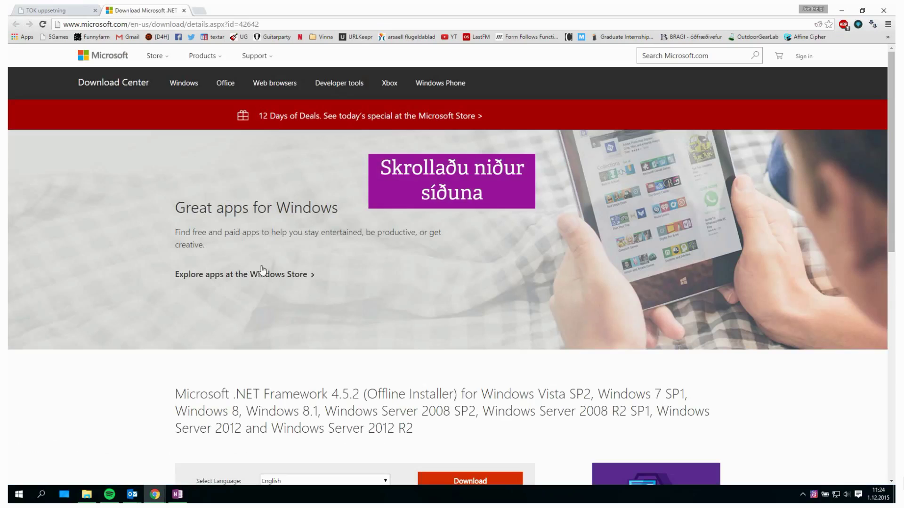
scroll(452, 259, down, 1)
scroll(452, 259, down, 3)
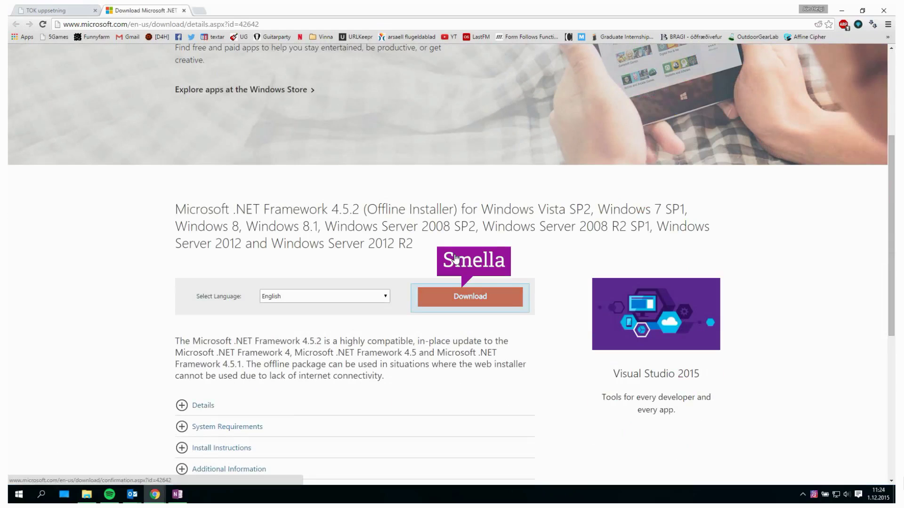
click(462, 305)
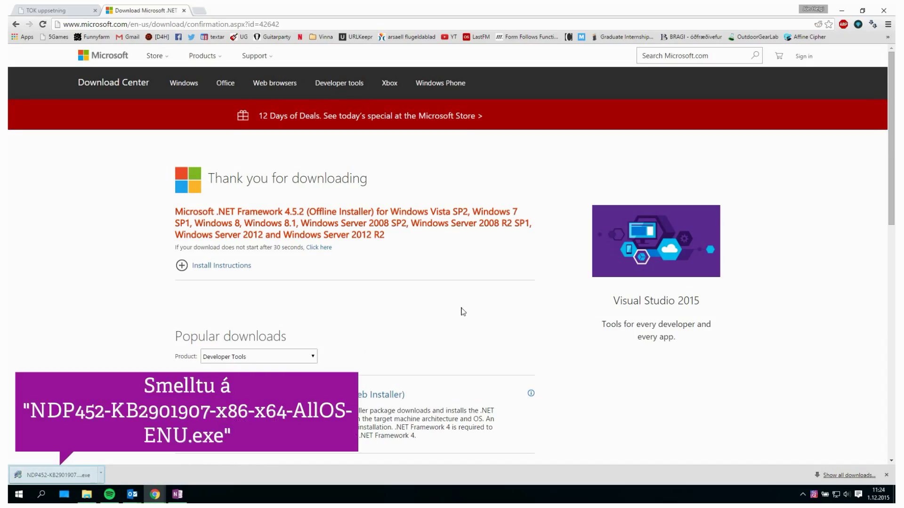
Run the downloaded .NET Framework 4.5.2 installer, examine the details it reports and close it.
click(76, 473)
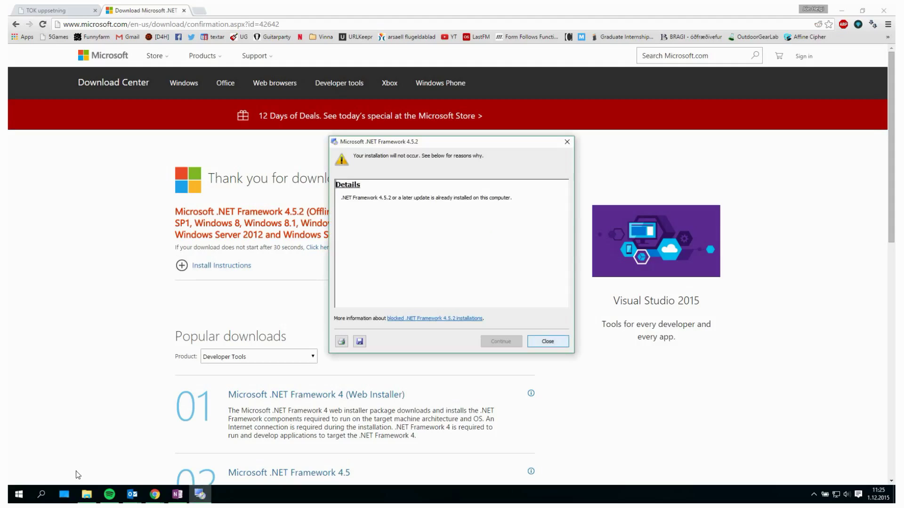
drag(522, 199, 340, 198)
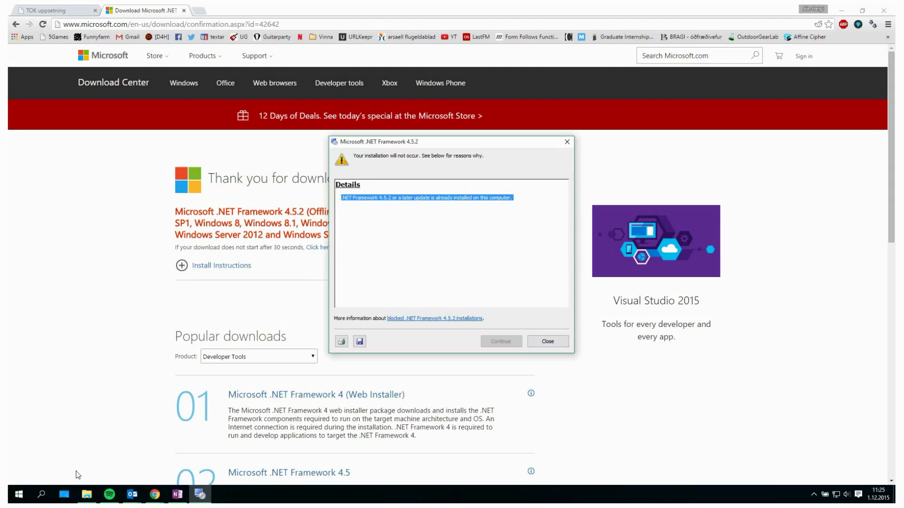
click(547, 342)
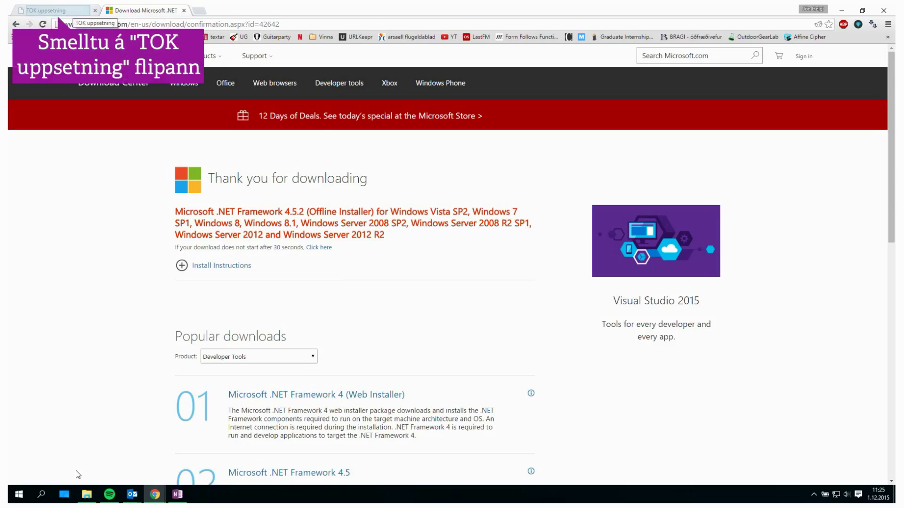
Return to the TOK setup page, accept the TOK terms of use, and download and install the Microsoft.Dynamics.Nav.Client application.
click(73, 10)
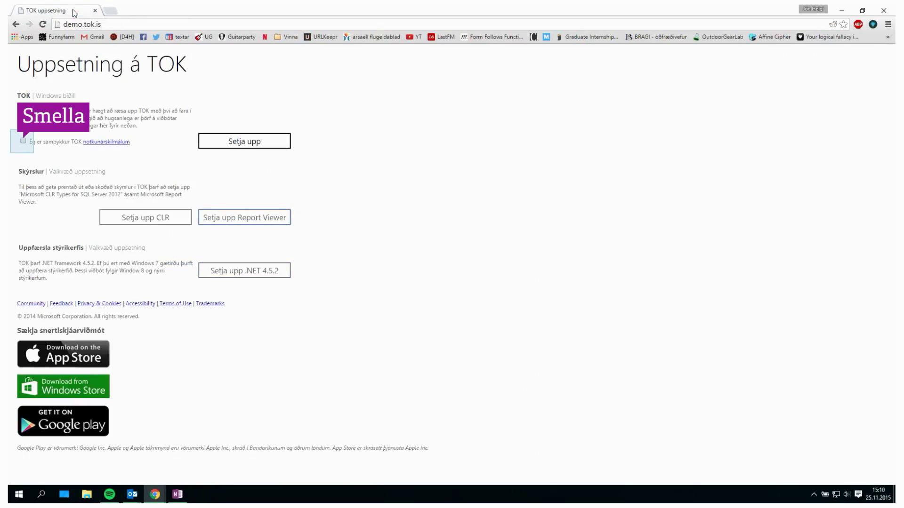
click(22, 141)
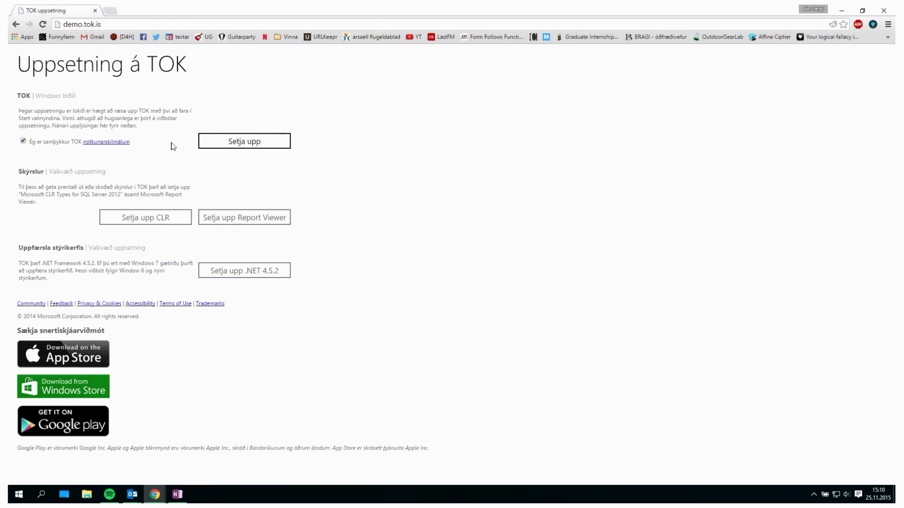
click(272, 142)
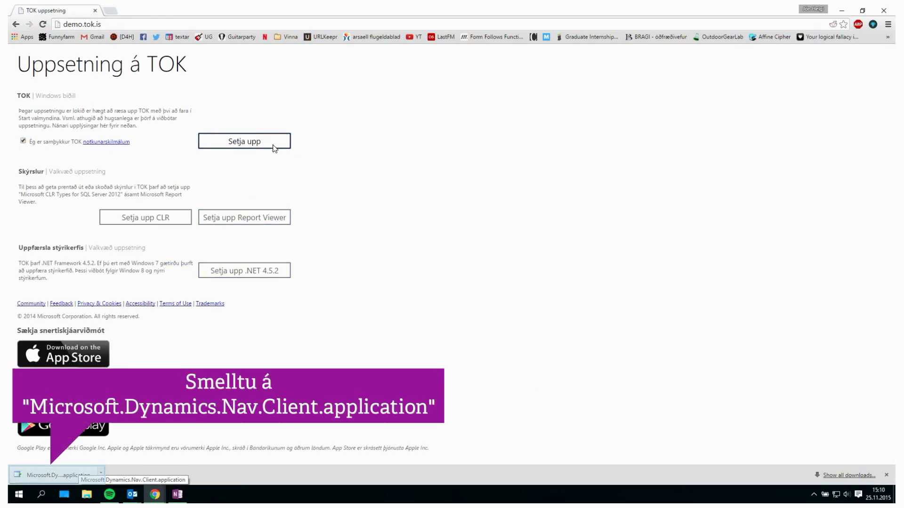
click(79, 478)
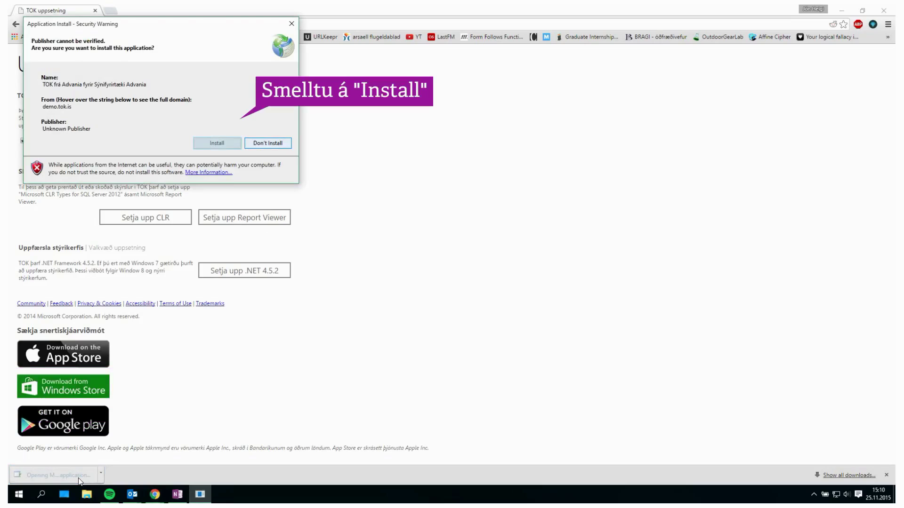
click(221, 143)
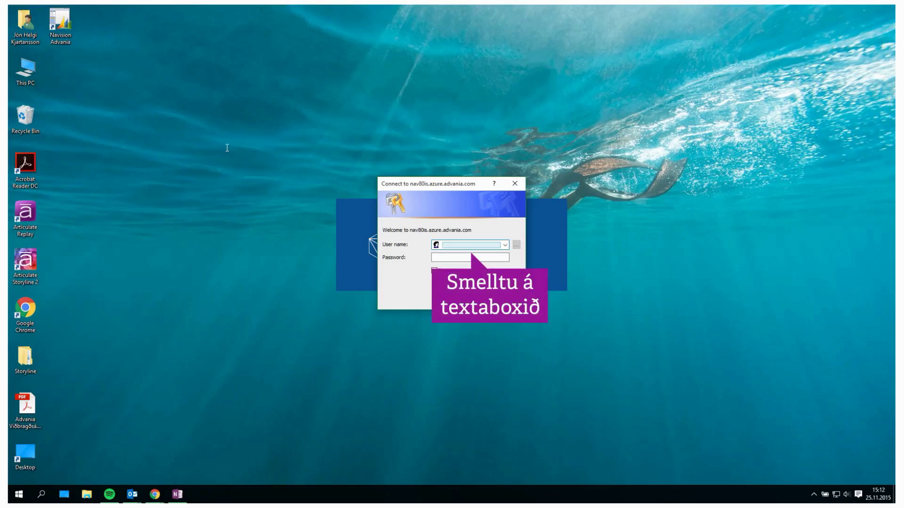
Sign in to TOK with the user name tok-notandi and the account password, and maximize its window.
click(443, 245)
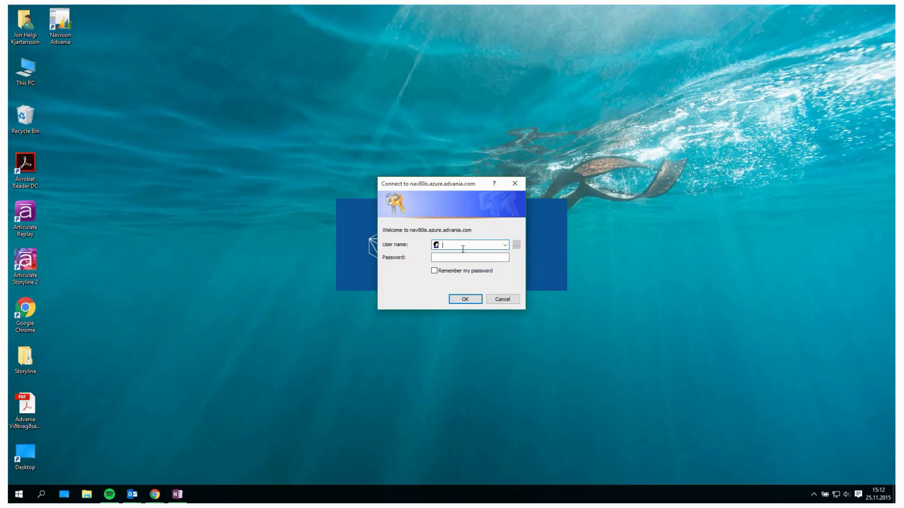
text(tok-notandi)
key(Tab)
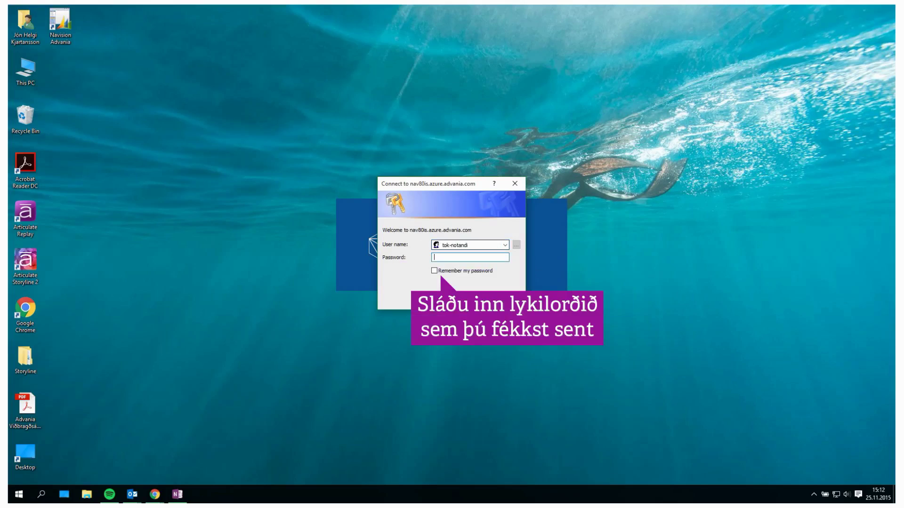
text(********)
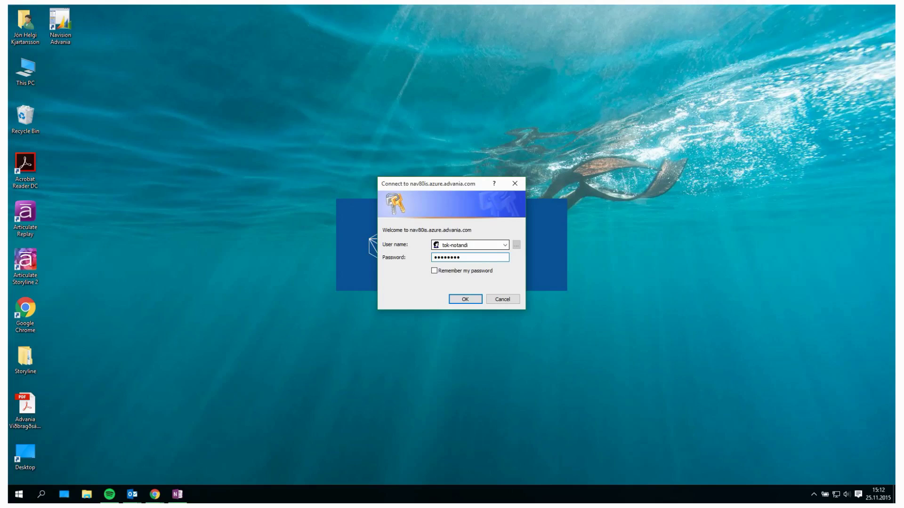
key(Return)
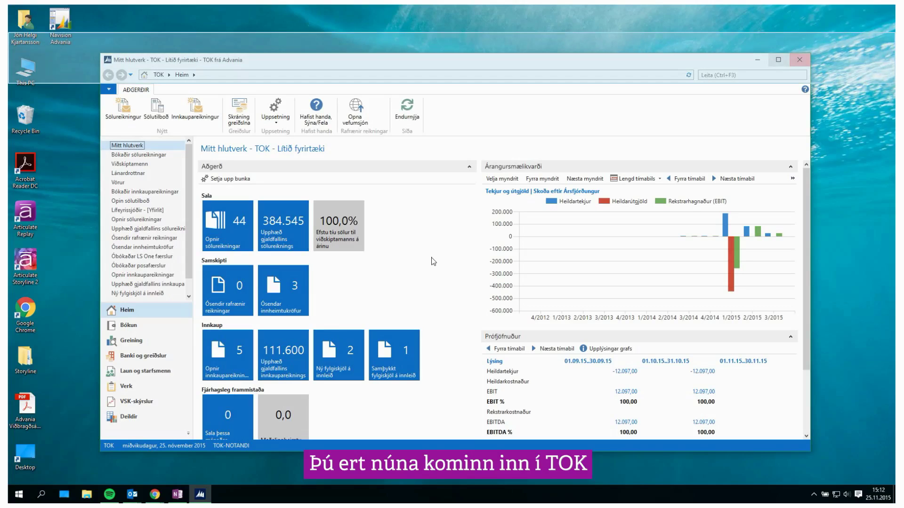
click(778, 59)
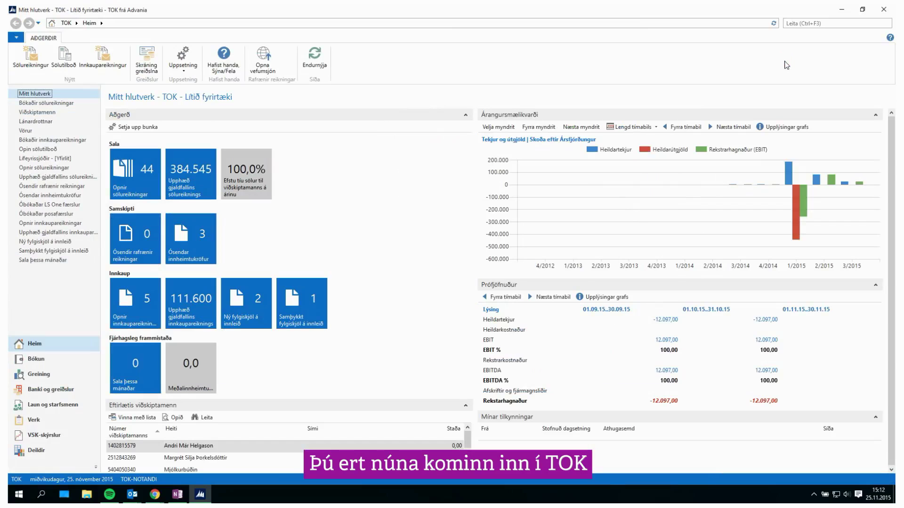